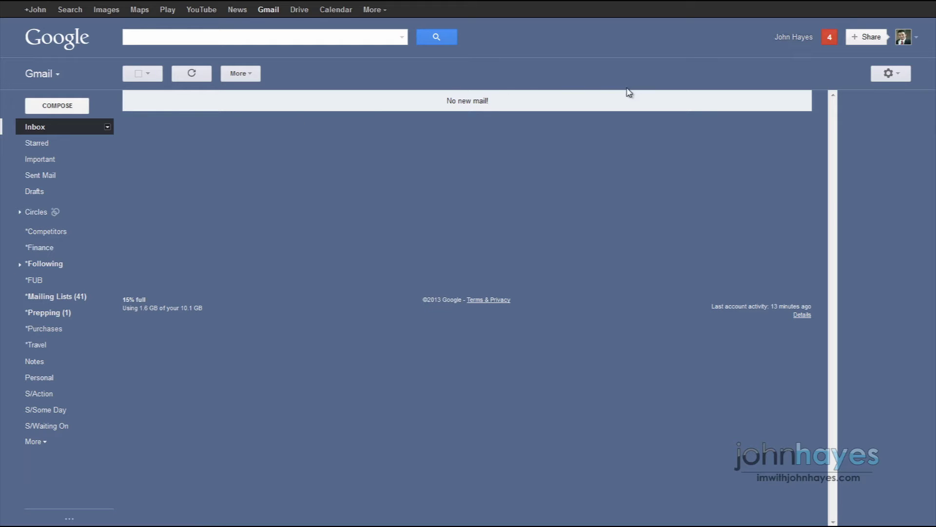
Browse the messages filed under the Mailing Lists label.
click(100, 297)
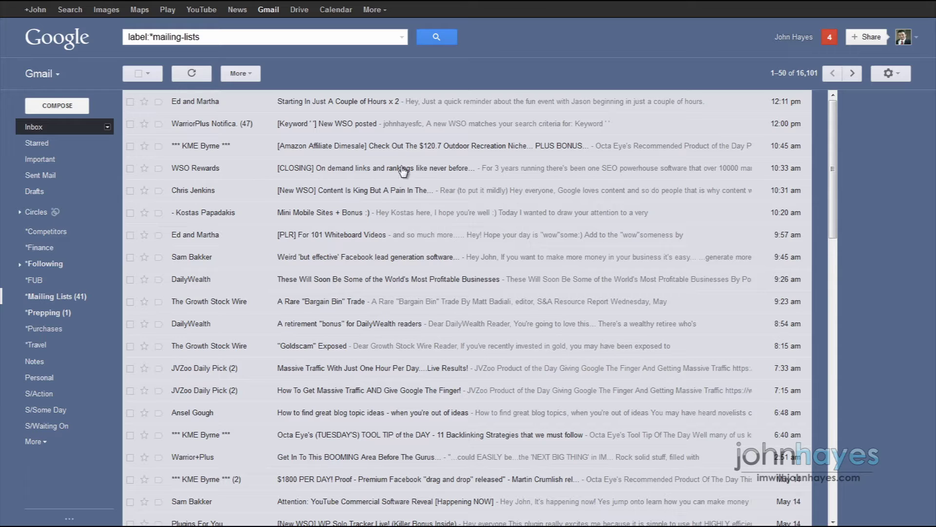
scroll(486, 150, down, 6)
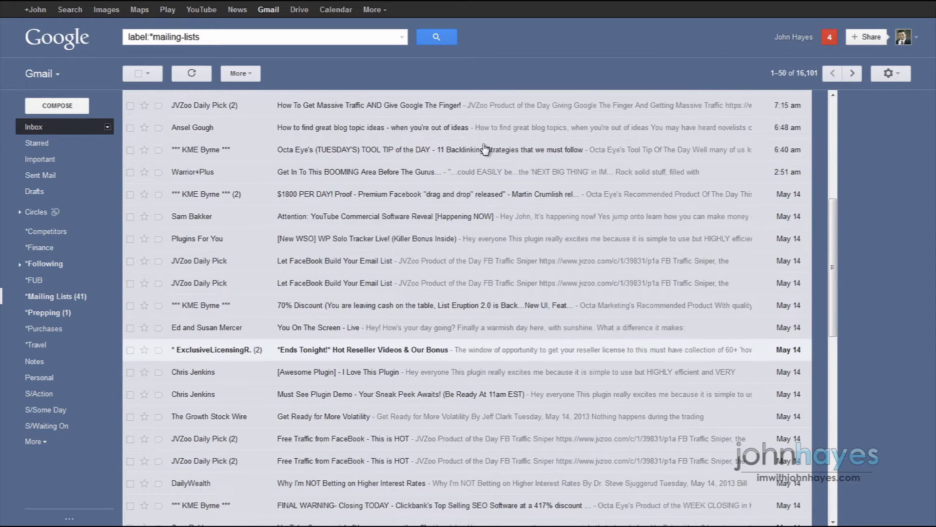
scroll(485, 150, down, 1)
scroll(485, 150, down, 6)
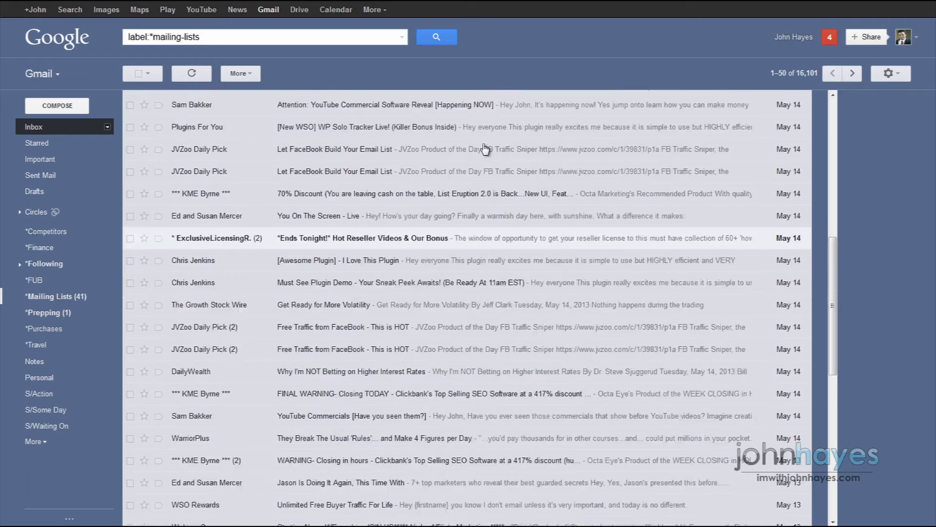
scroll(485, 150, up, 13)
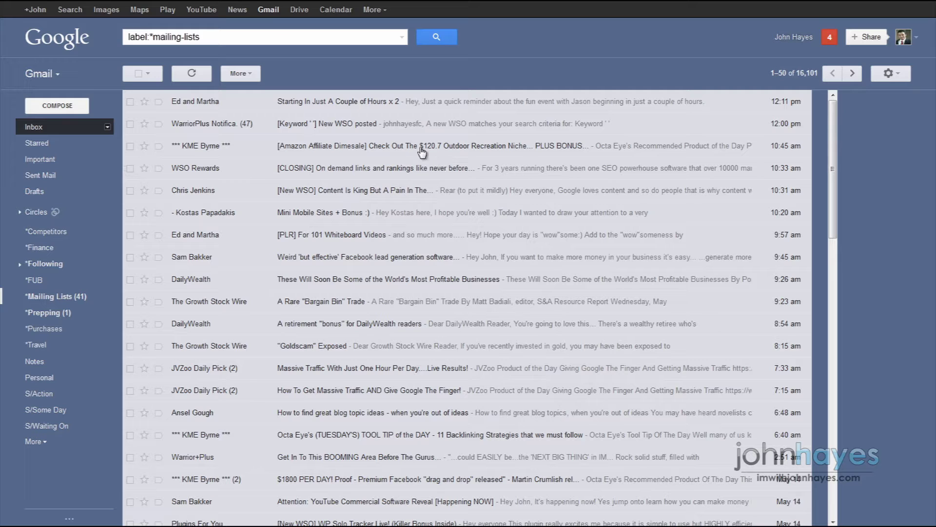
Check the newest/oldest sort choices without changing the order, then go back to the inbox.
click(802, 76)
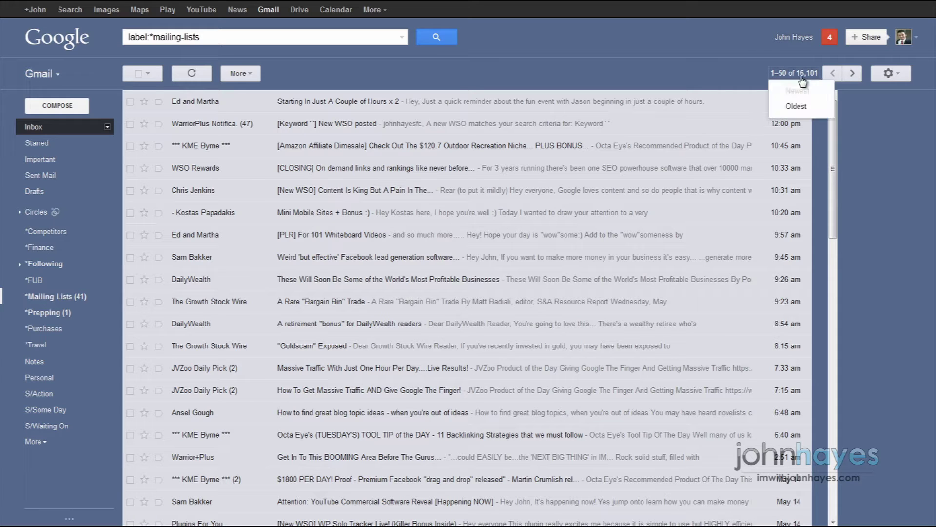
click(813, 77)
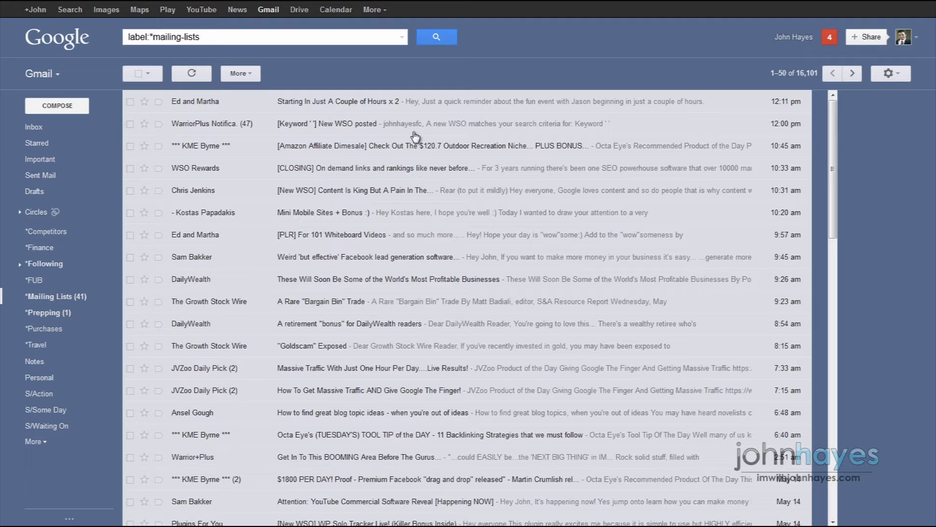
click(35, 127)
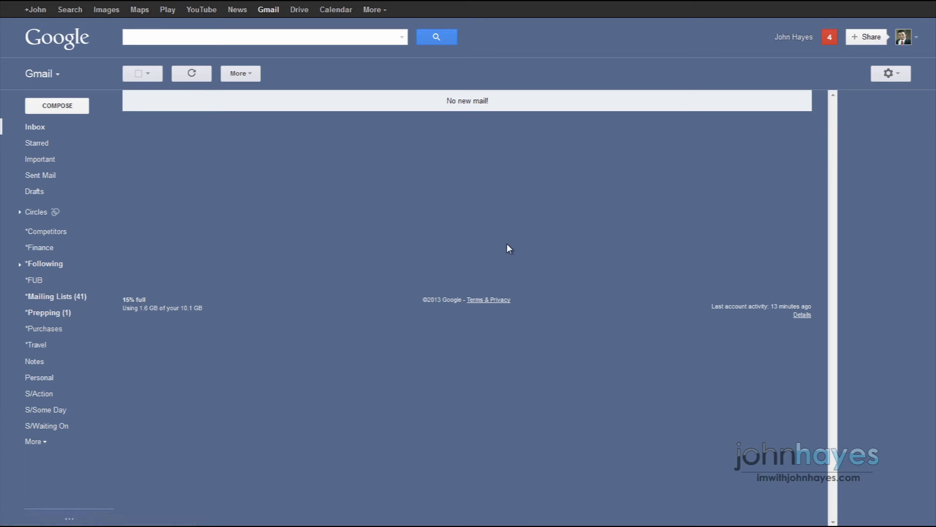
Show the Filters tab in Gmail Settings and scroll to the end of the filter list.
click(886, 75)
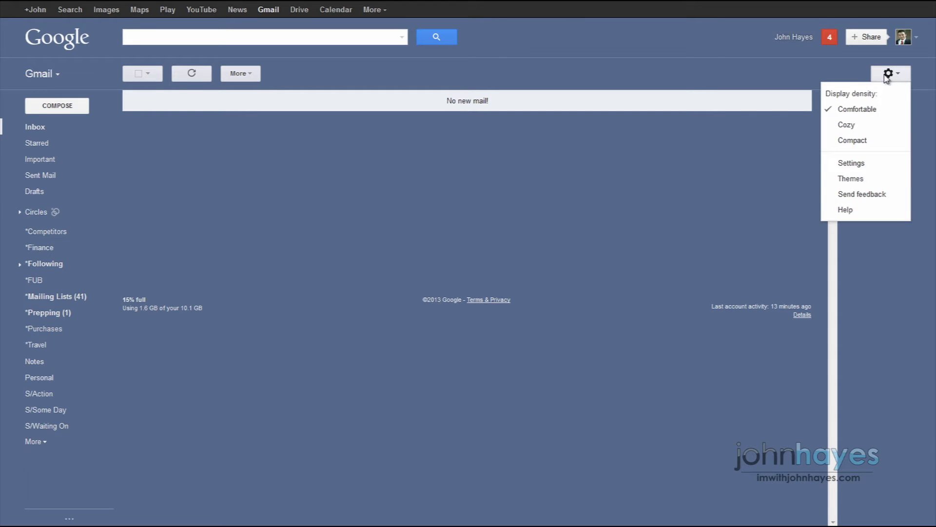
click(864, 164)
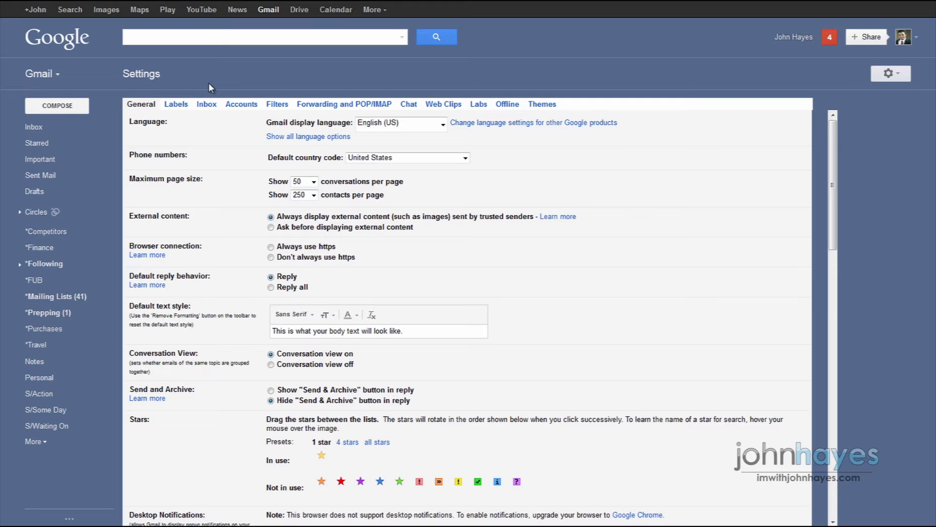
click(278, 105)
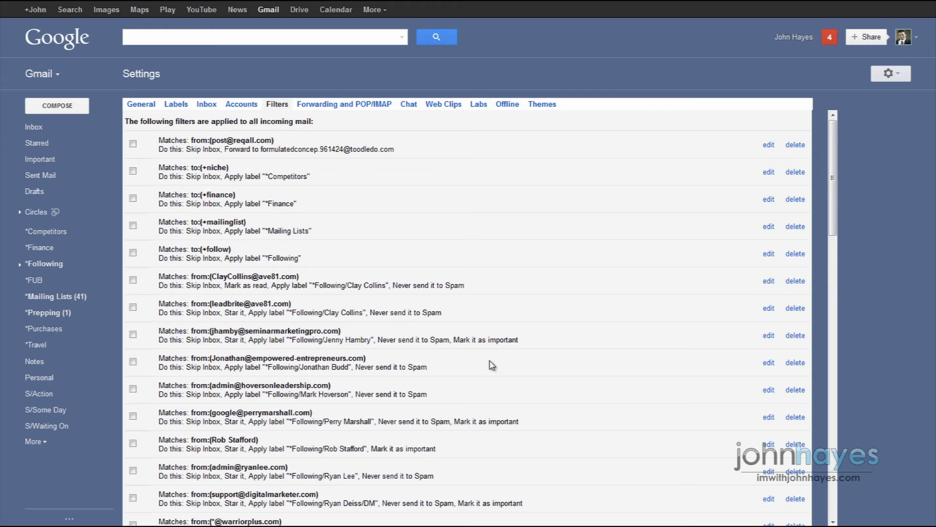
scroll(519, 230, down, 15)
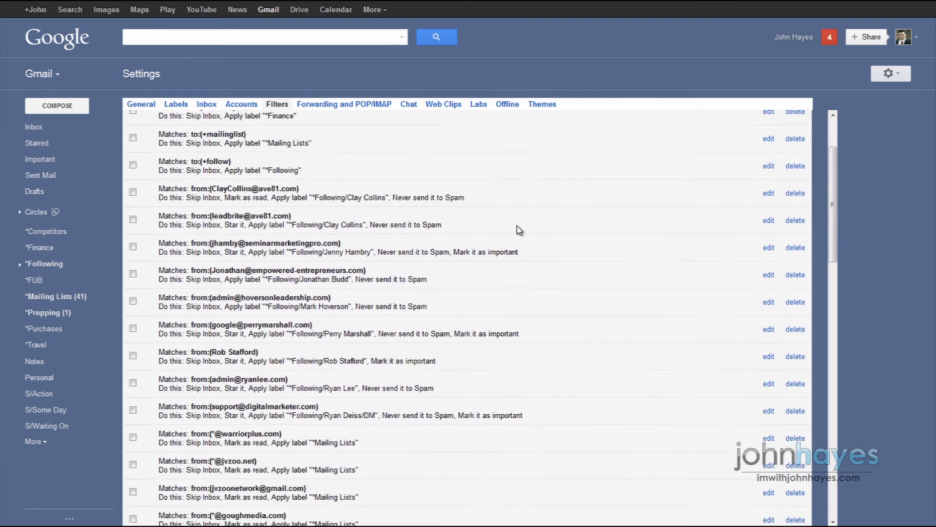
scroll(518, 231, down, 1)
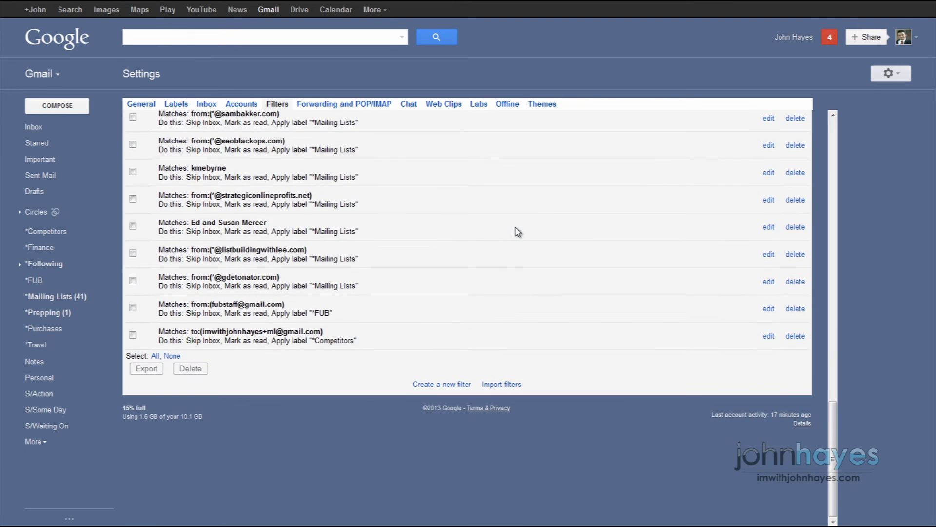
Start a new filter with the account's +ml alias address in the To field.
click(461, 385)
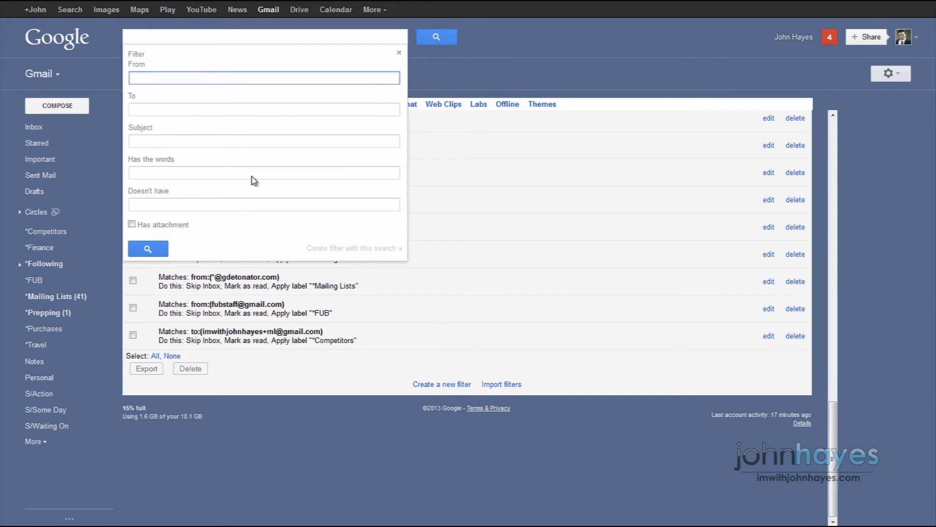
click(219, 113)
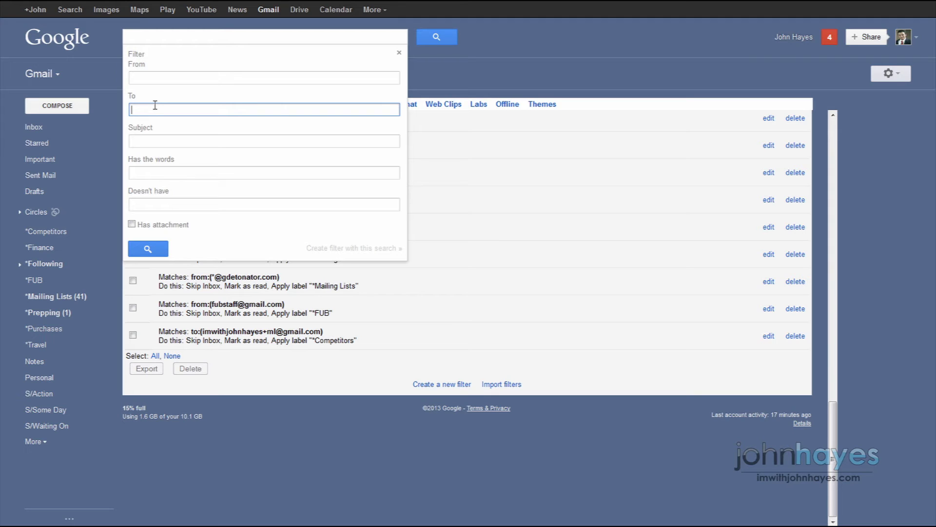
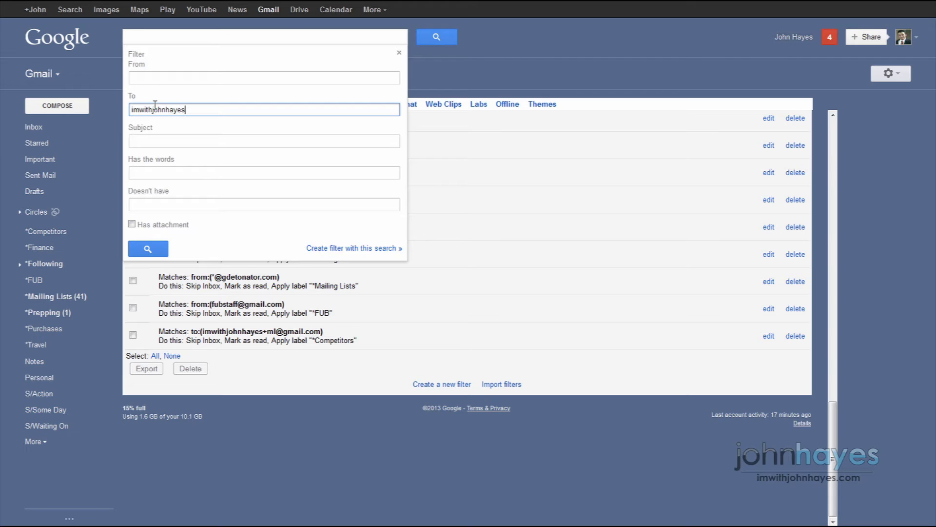
Make the filter skip the Inbox and mark mail as read, then list the available labels.
click(315, 249)
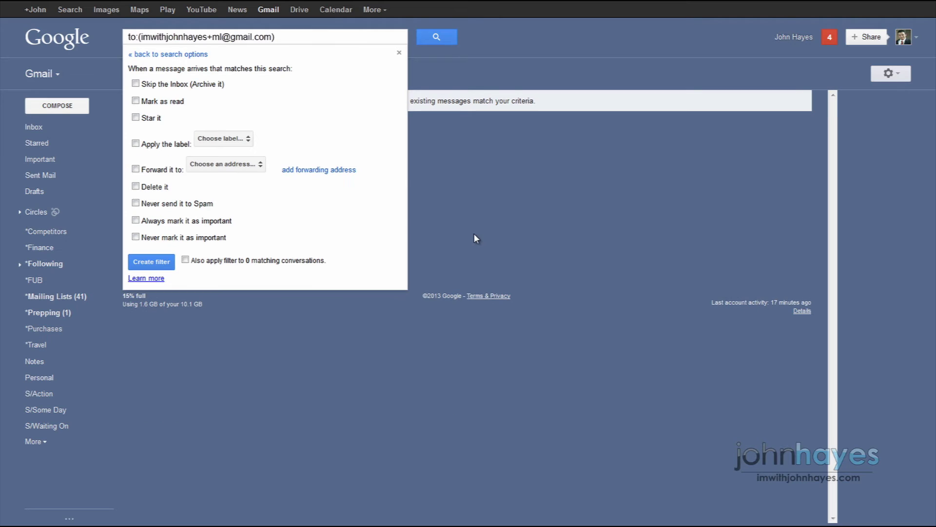
click(136, 85)
click(136, 101)
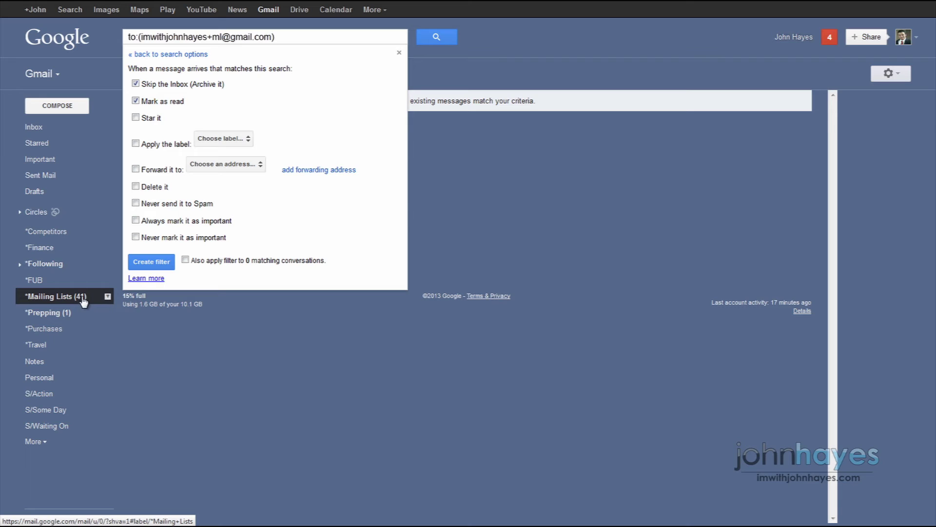
click(88, 297)
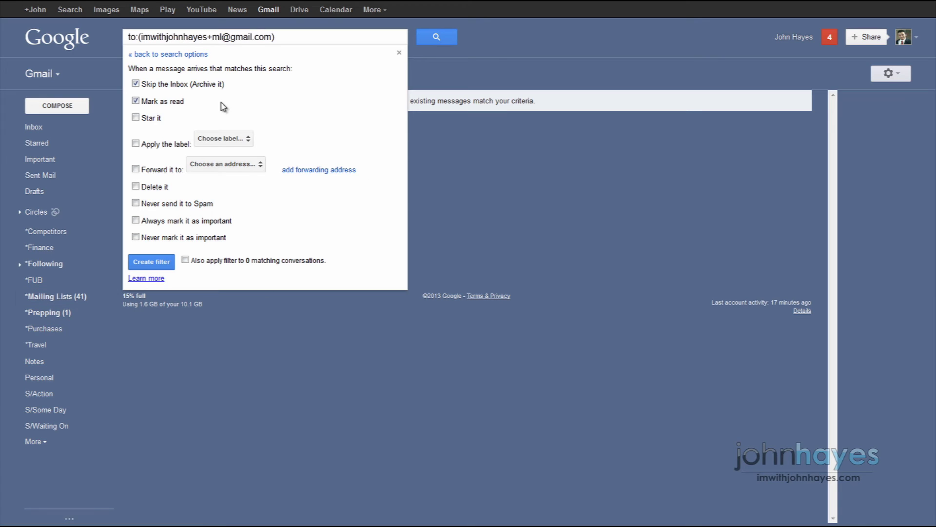
click(136, 102)
click(246, 140)
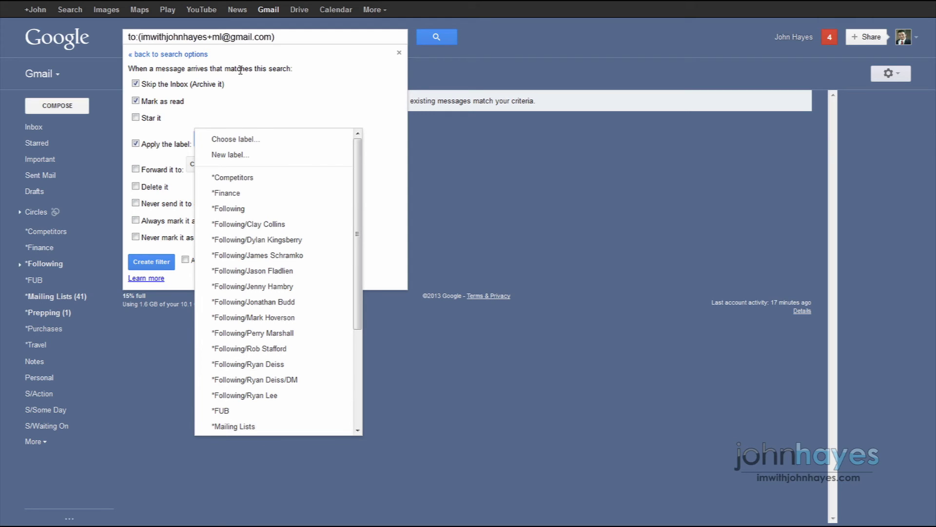
click(267, 156)
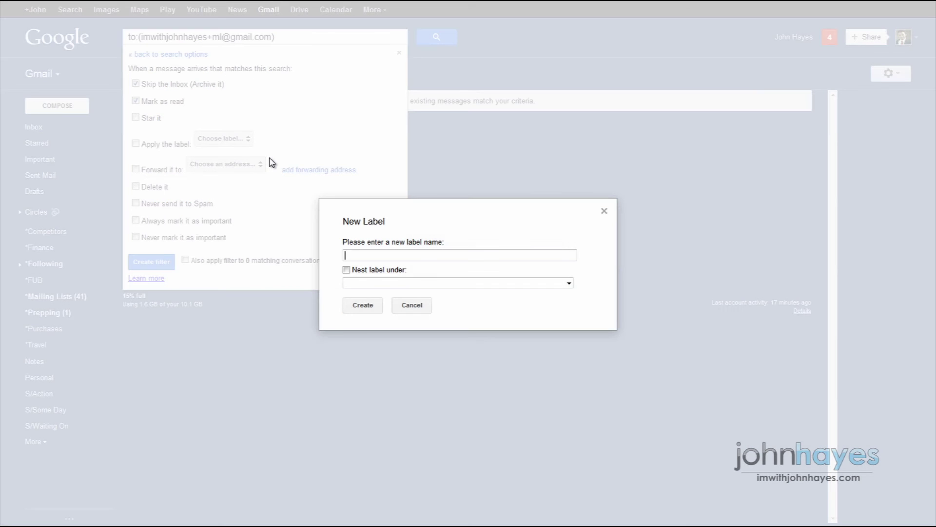
click(368, 255)
click(569, 283)
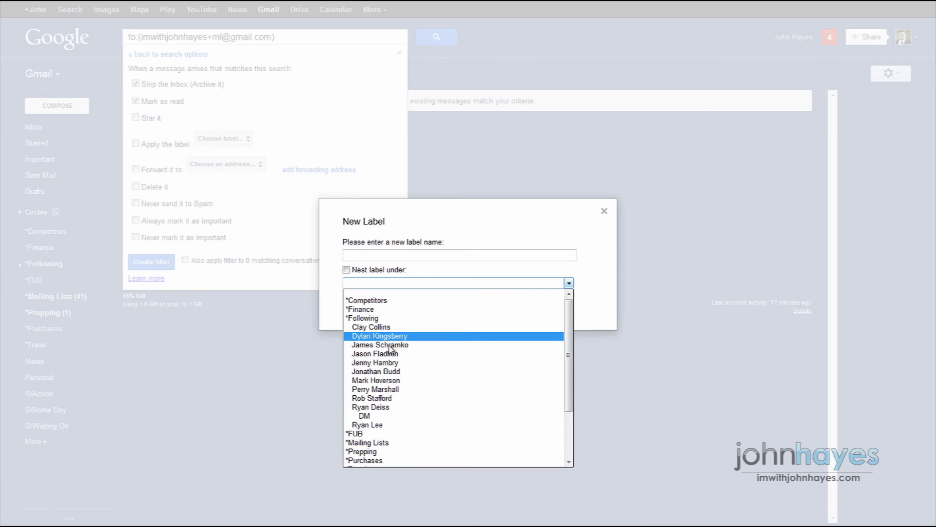
click(478, 270)
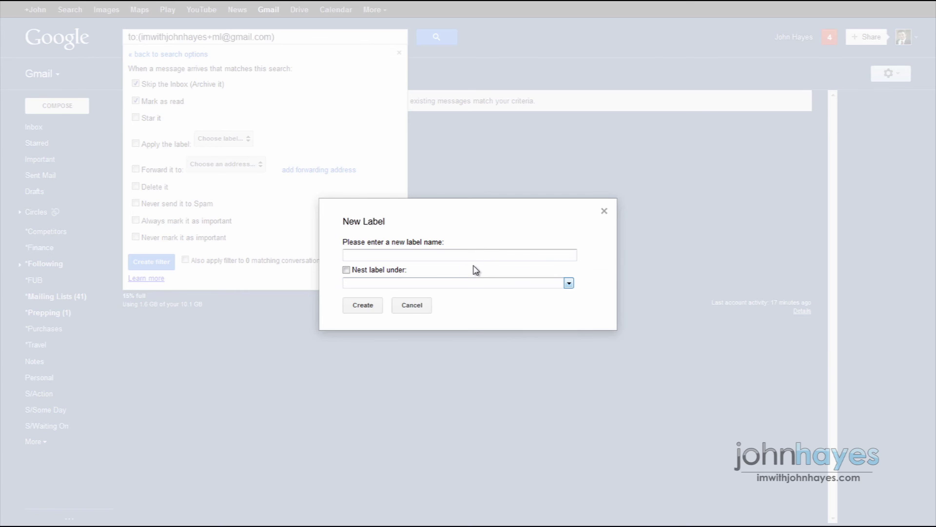
click(408, 309)
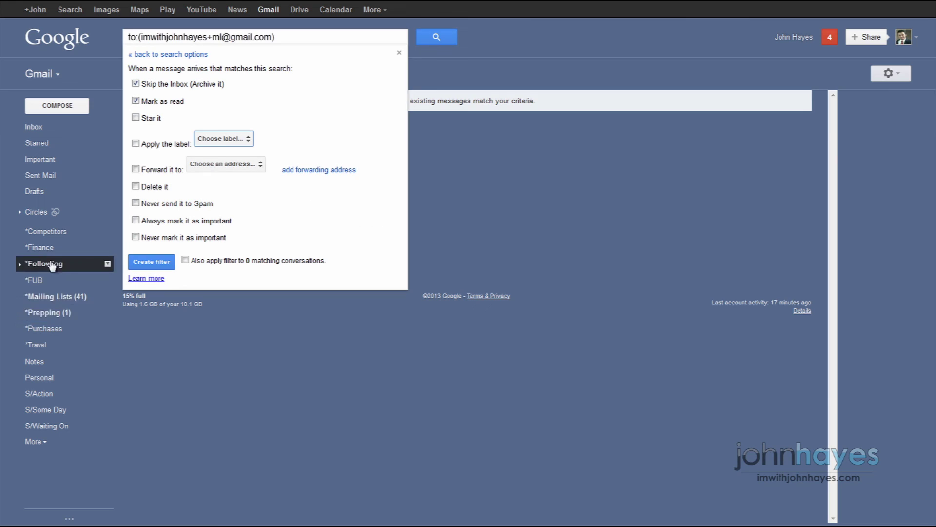
click(19, 263)
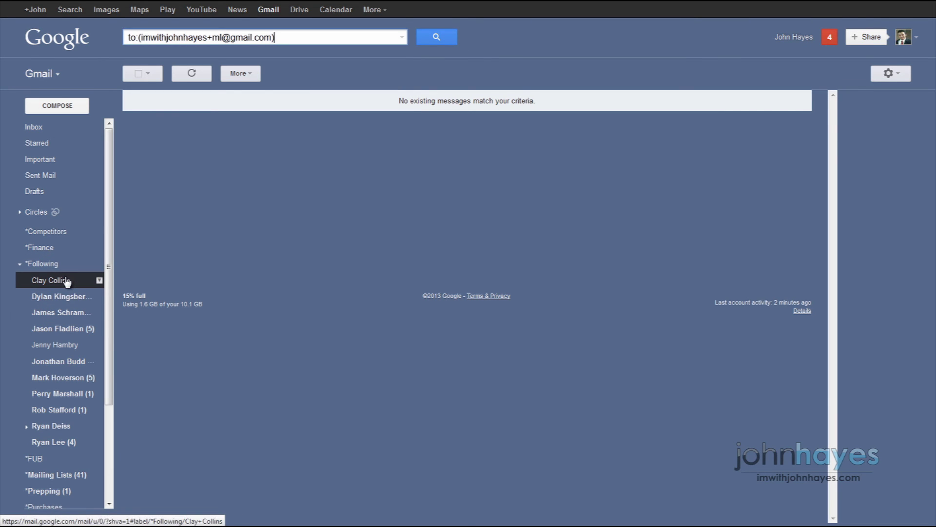
click(19, 265)
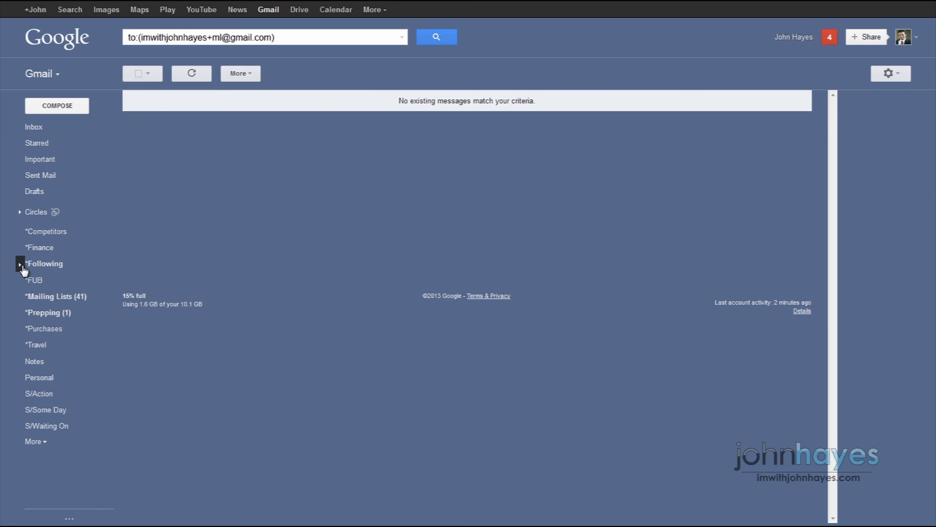
click(22, 266)
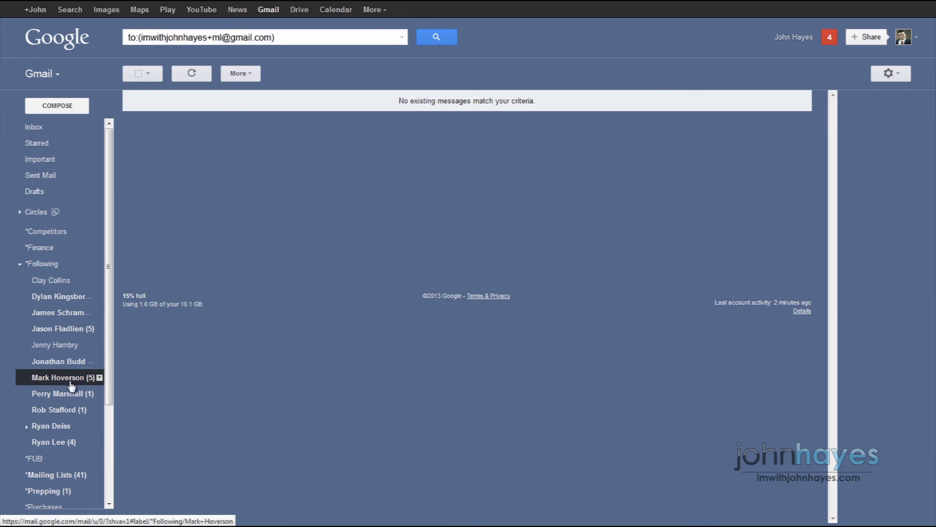
click(27, 427)
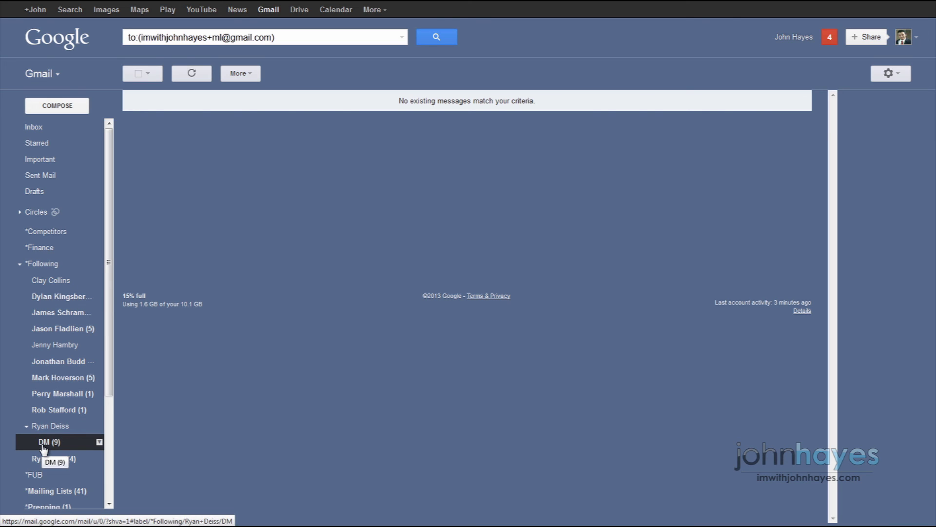
click(27, 427)
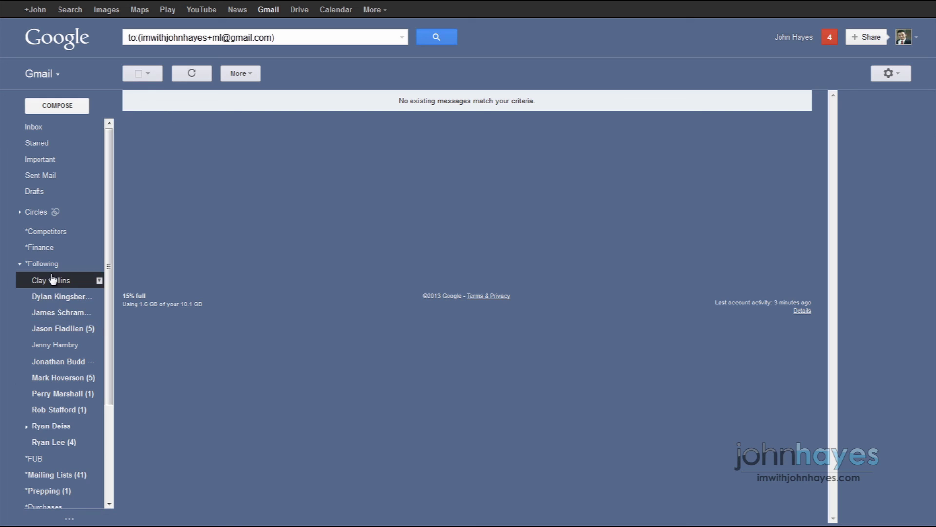
click(20, 265)
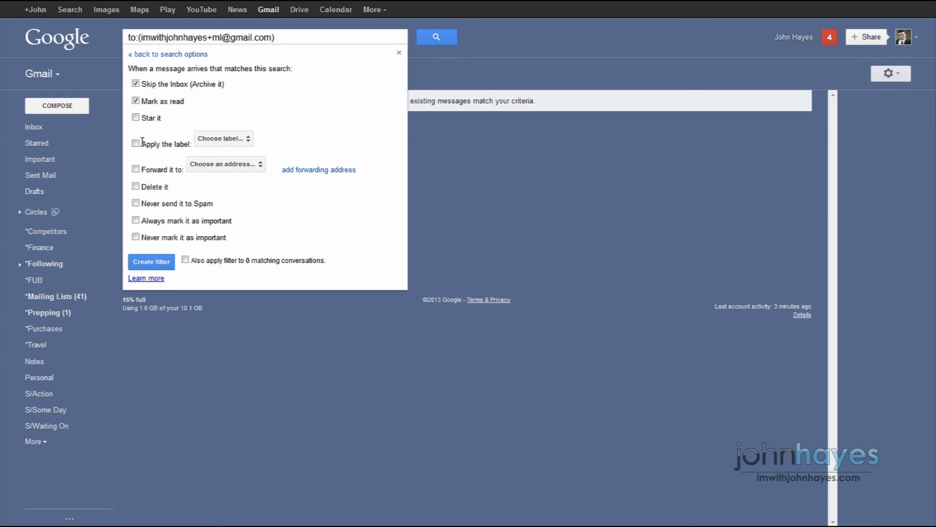
Apply the *Mailing Lists label and create the filter.
click(136, 143)
click(223, 139)
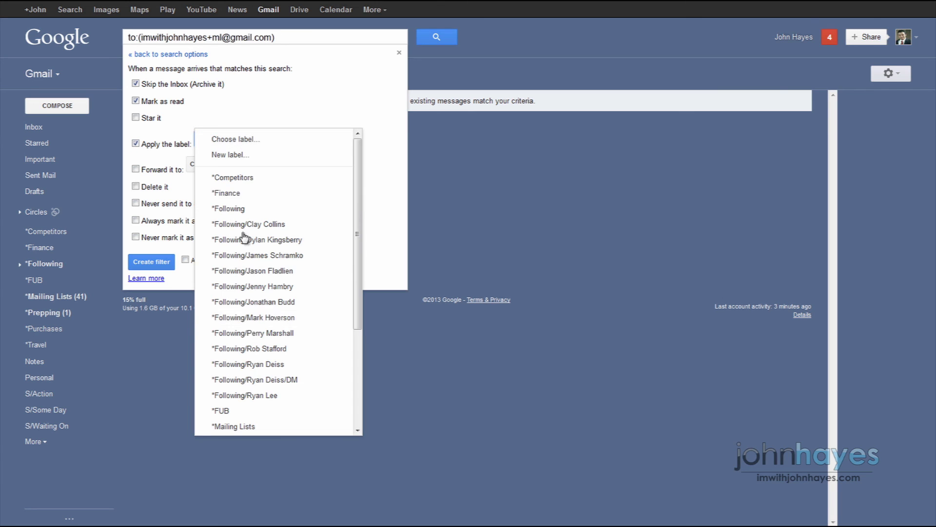
click(267, 427)
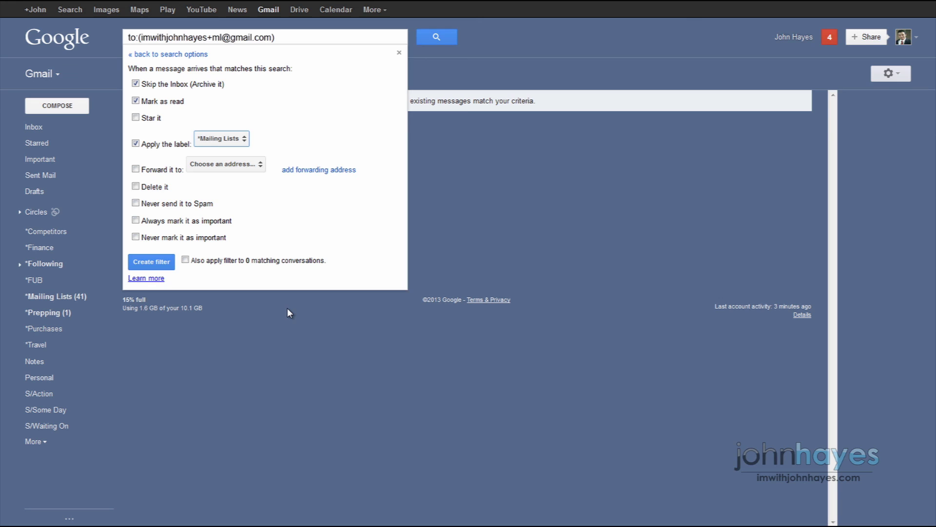
click(144, 267)
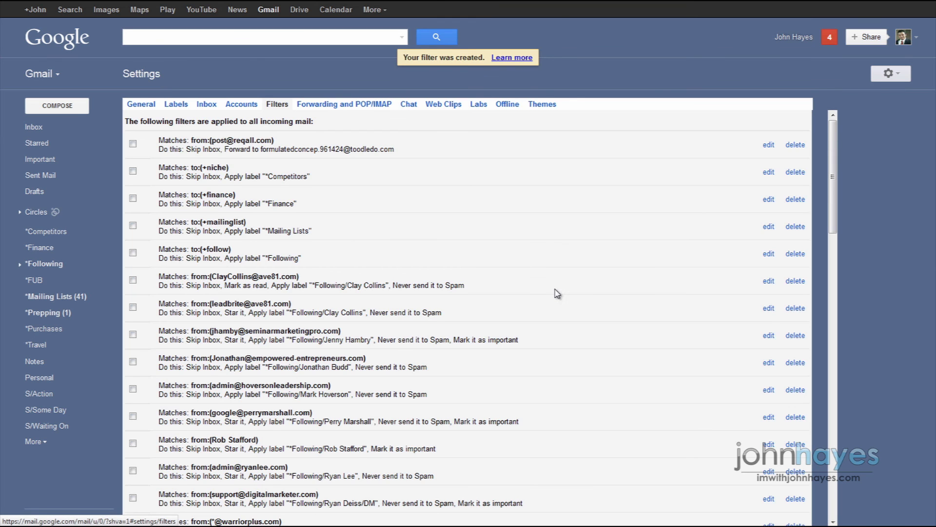
Scroll the filters list and select the older +ml filter labelled *Competitors.
scroll(560, 292, down, 15)
scroll(560, 291, down, 1)
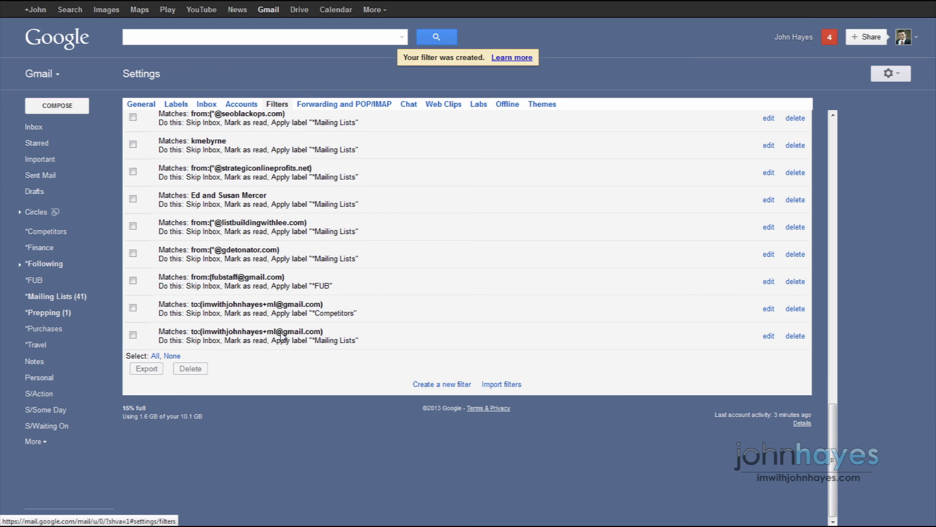
click(132, 308)
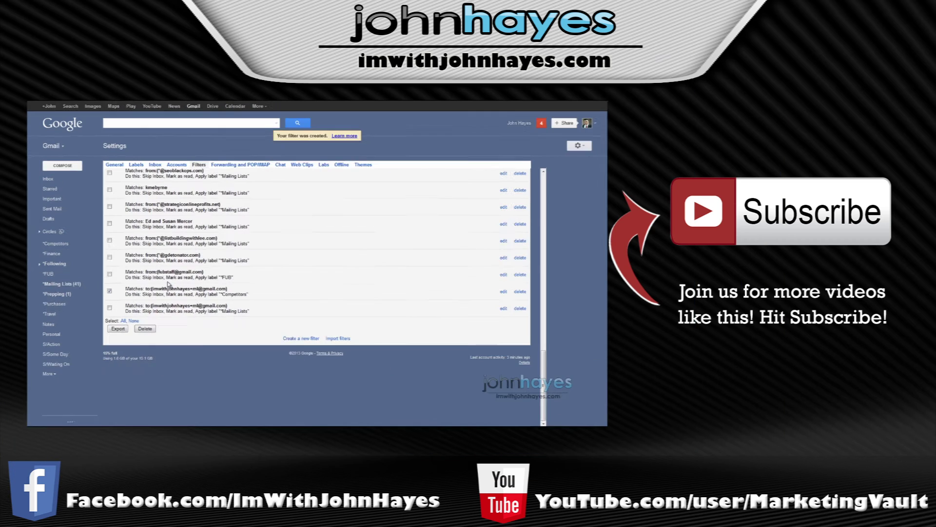